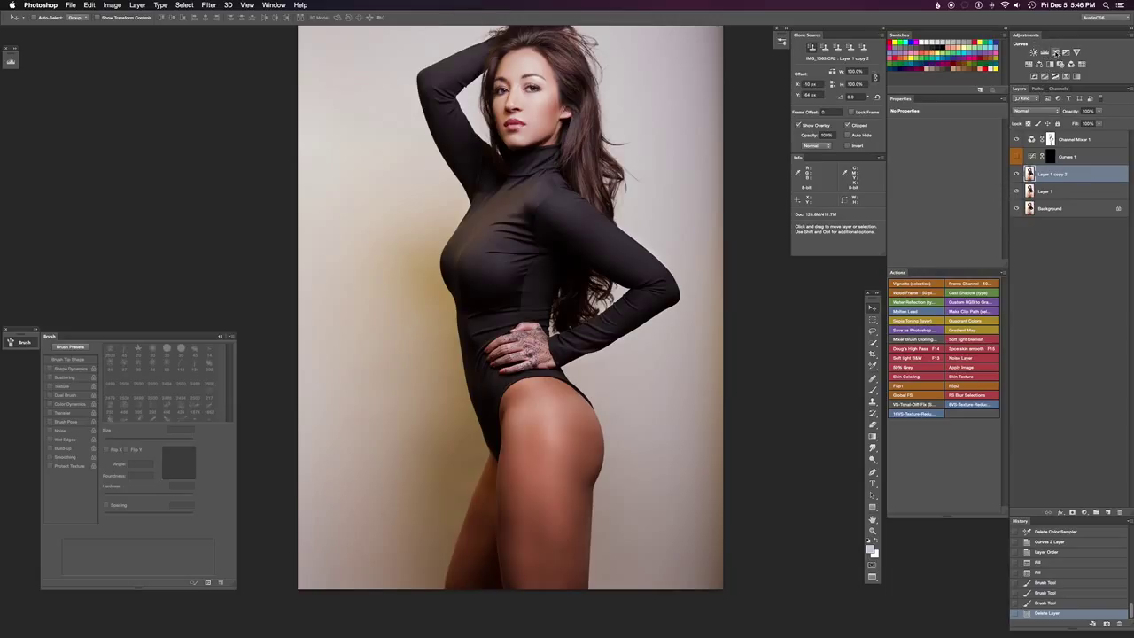
# Add a Curves 2 adjustment layer above Layer 1 copy 2 from the Adjustments panel
pyautogui.click(1055, 53)
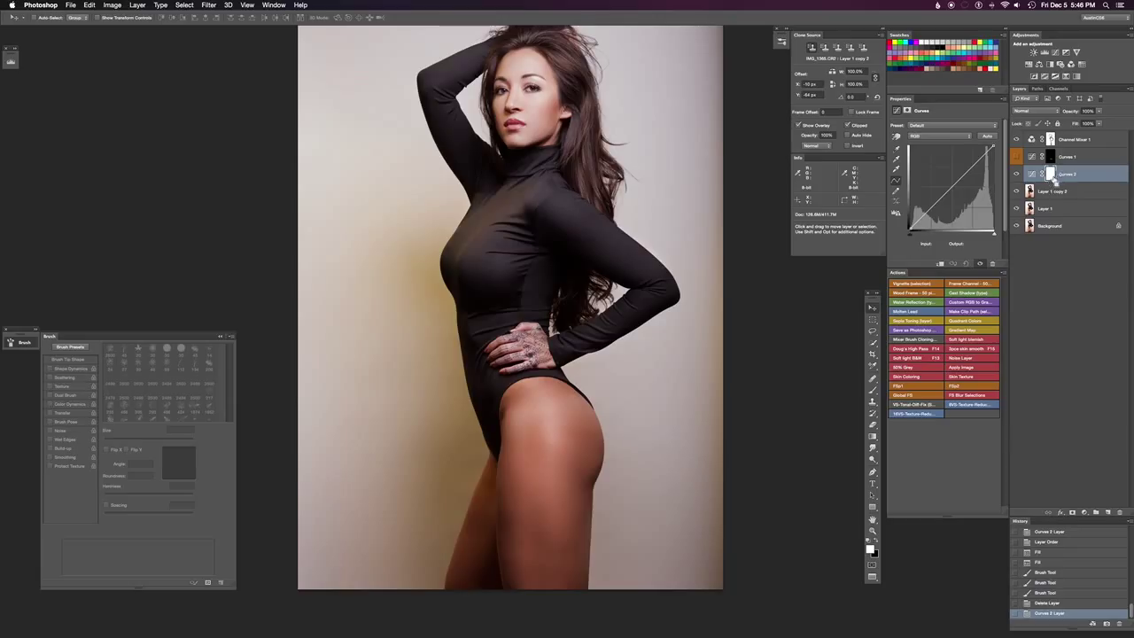
# Invert the Curves 2 mask to black and paint a white band along the upper thigh
pyautogui.press('super+i')
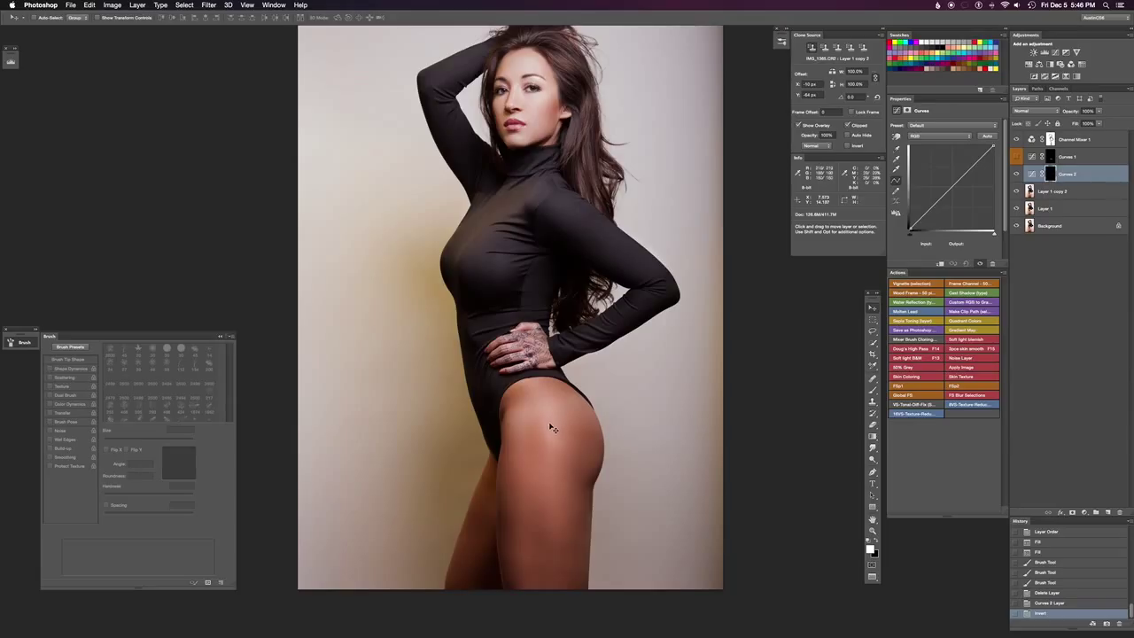
pyautogui.press('\\')
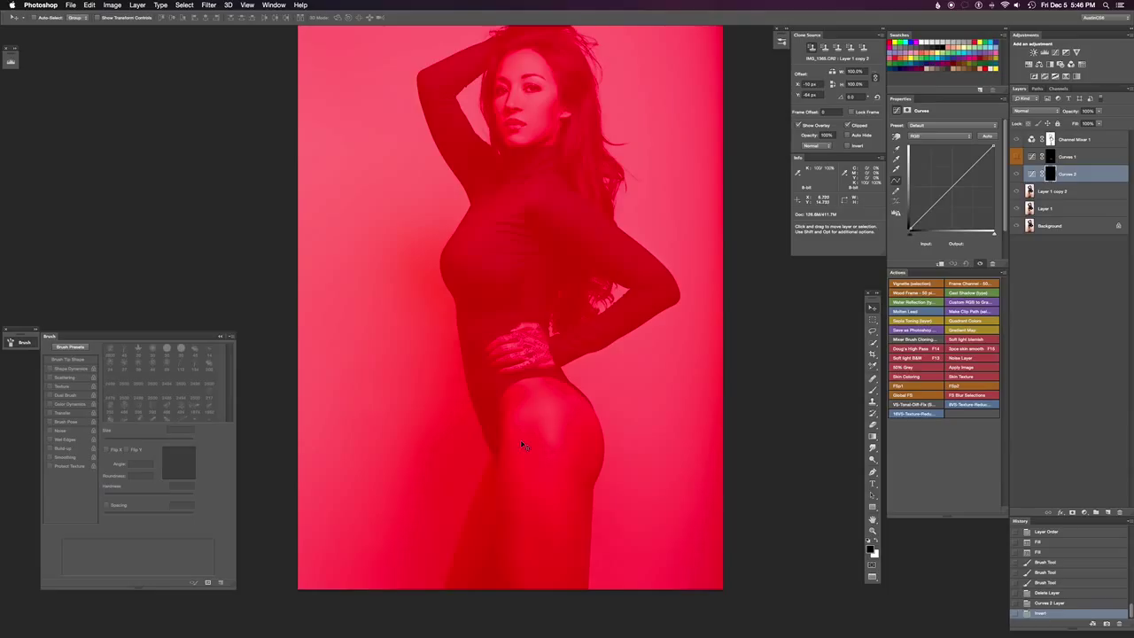
pyautogui.press('b')
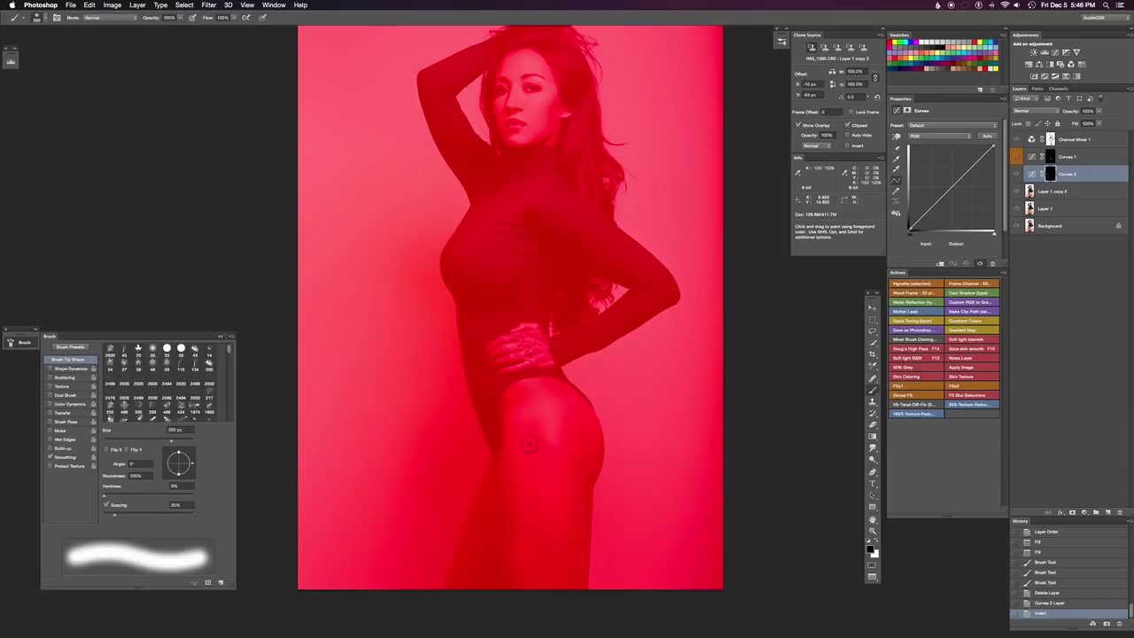
pyautogui.press('x')
pyautogui.moveTo(509, 430)
pyautogui.mouseDown()
pyautogui.moveTo(545, 406)
pyautogui.moveTo(592, 412)
pyautogui.moveTo(536, 408)
pyautogui.moveTo(512, 422)
pyautogui.moveTo(595, 411)
pyautogui.mouseUp()
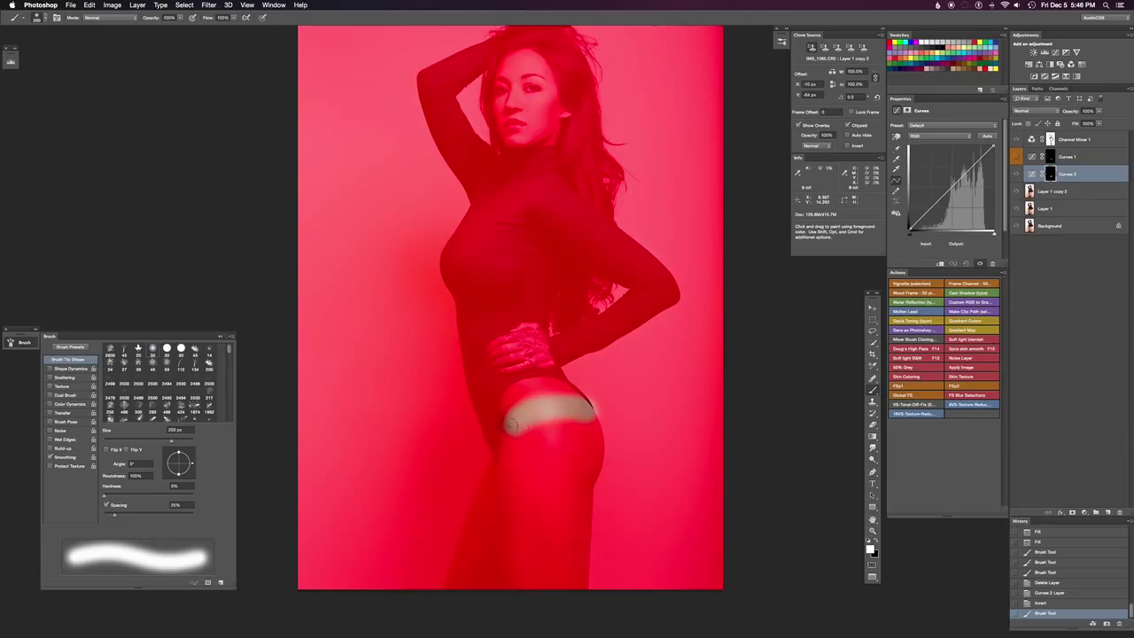
pyautogui.moveTo(512, 426); pyautogui.dragTo(514, 422)
pyautogui.moveTo(583, 410); pyautogui.dragTo(577, 412)
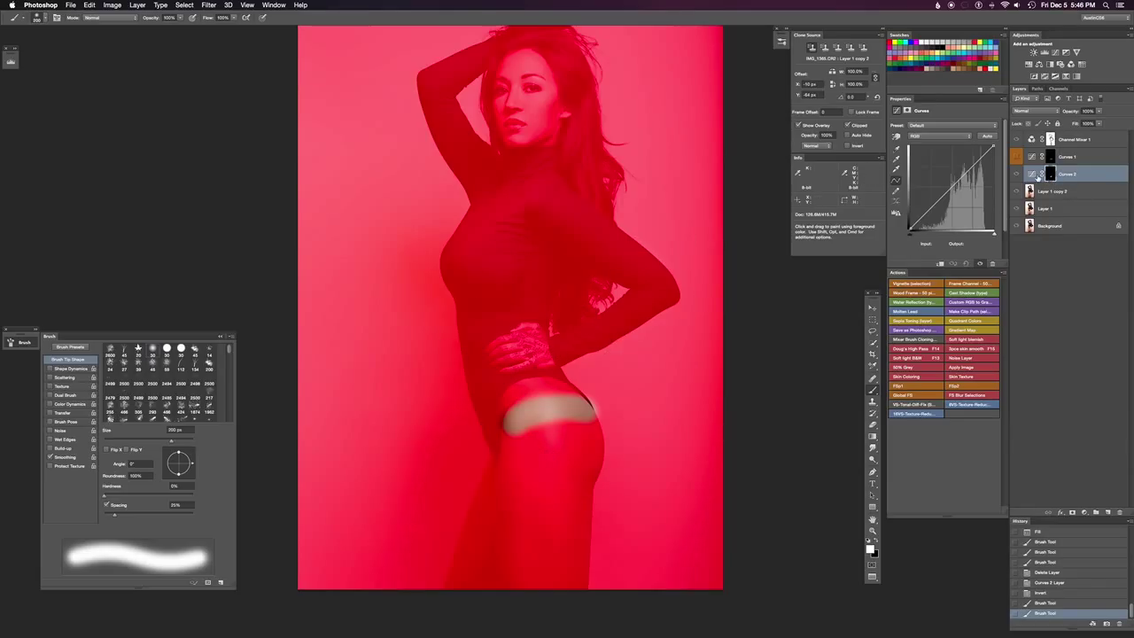
pyautogui.press('\\')
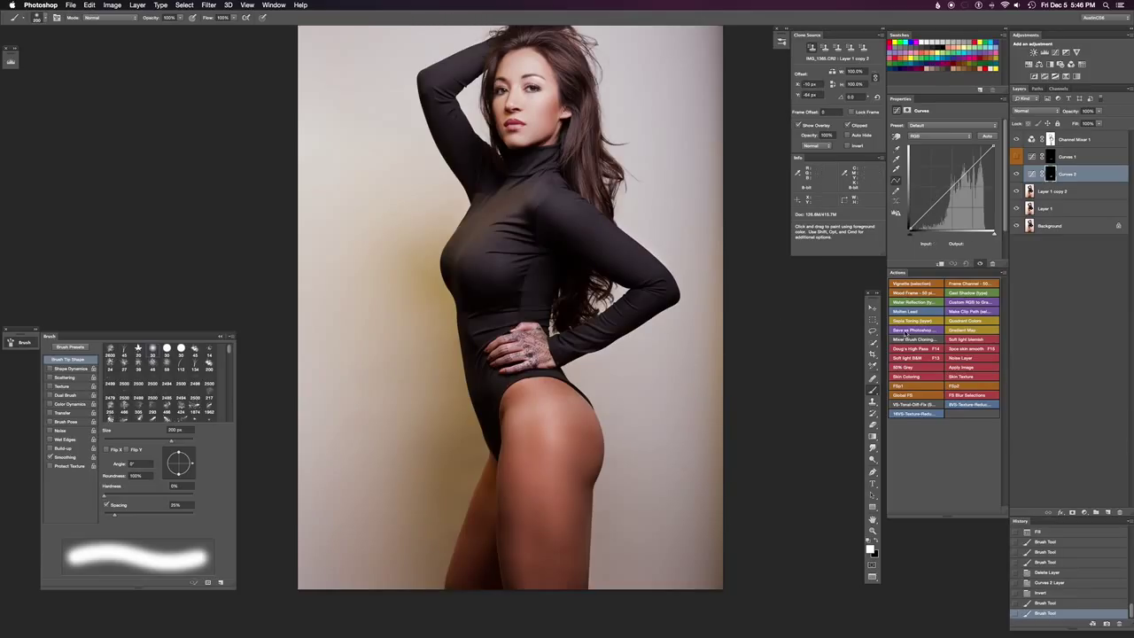
# Place two Color Sampler points on the upper thigh to read its skin tones
pyautogui.click(873, 365)
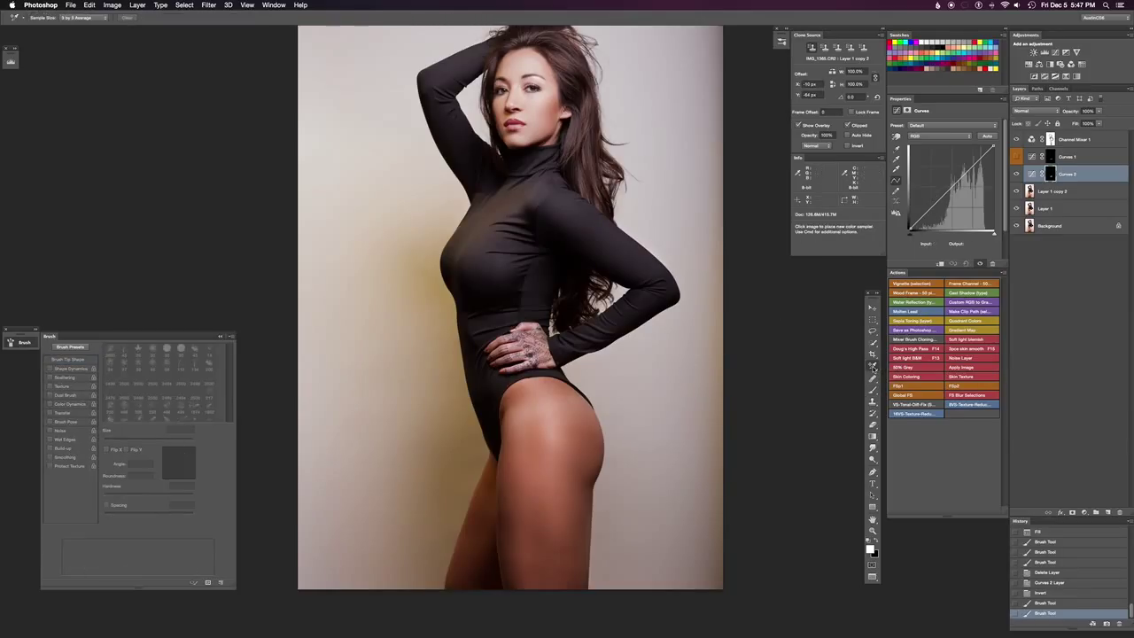
pyautogui.click(873, 367)
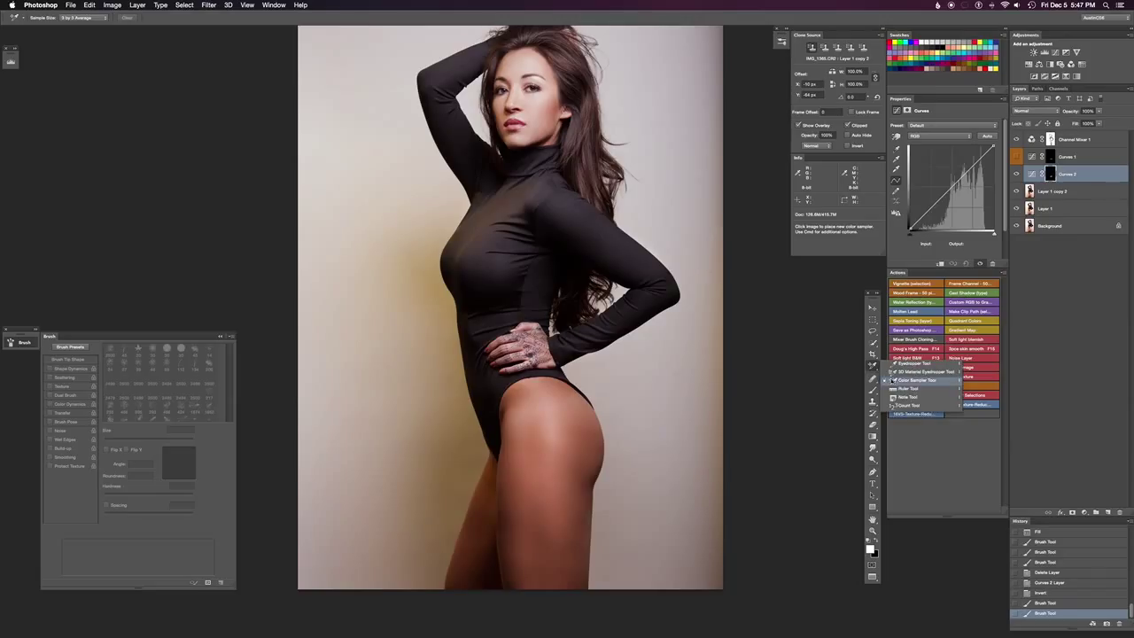
pyautogui.click(896, 380)
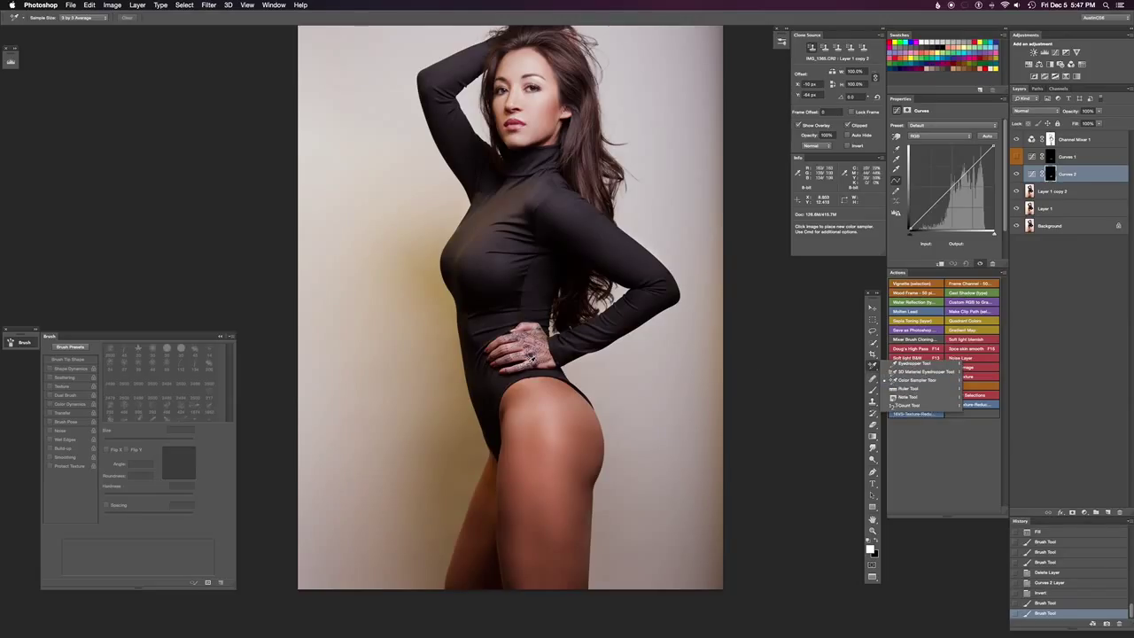
pyautogui.click(528, 408)
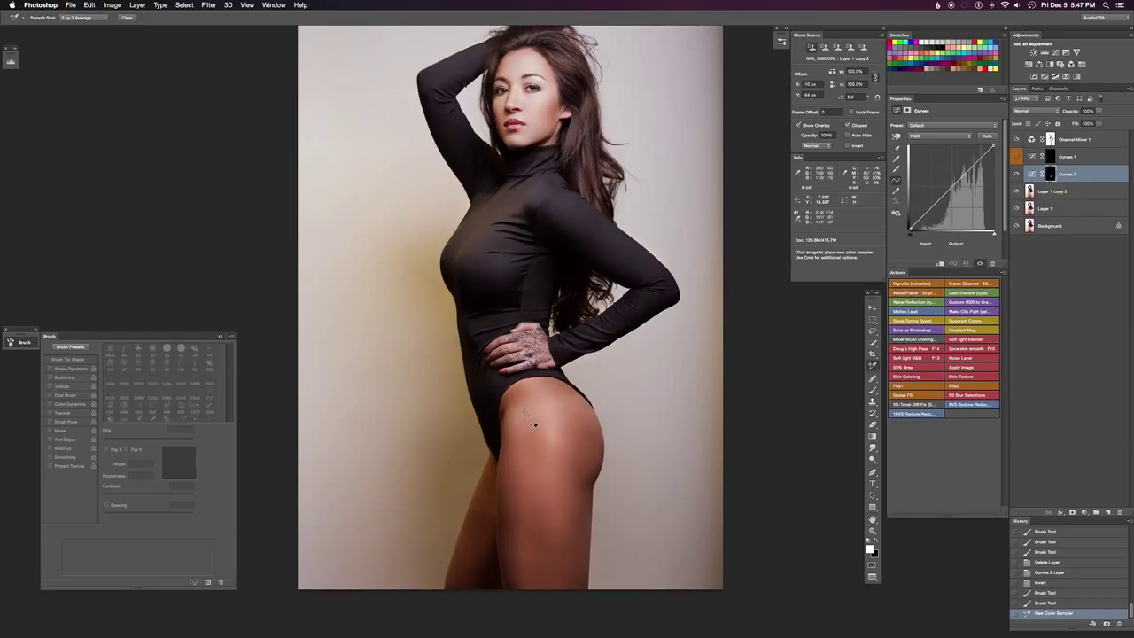
pyautogui.click(533, 429)
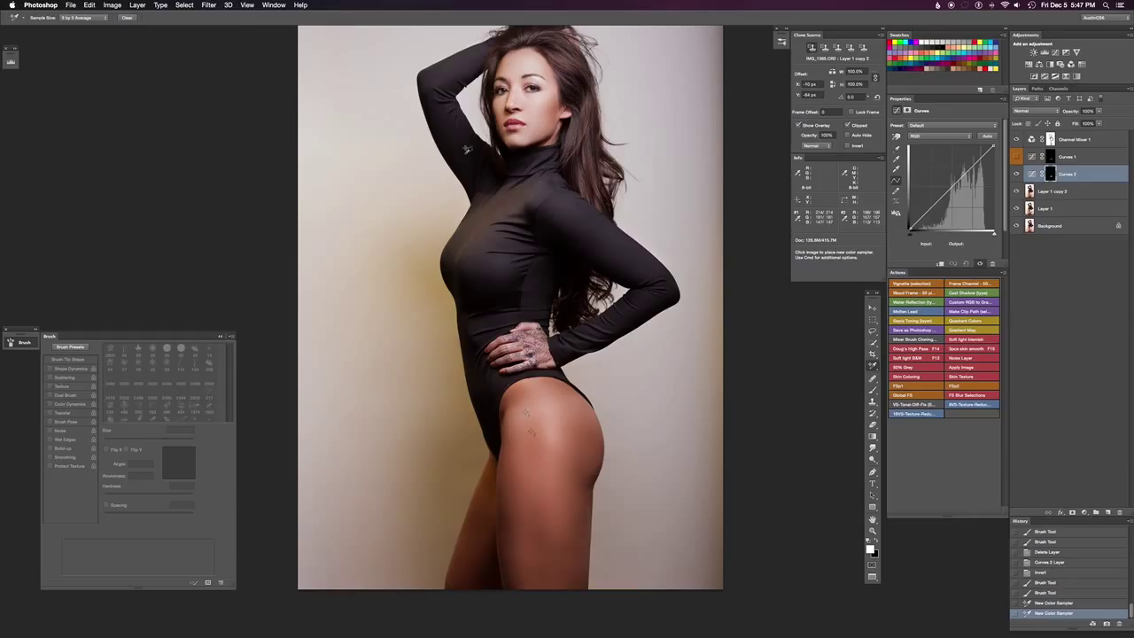
pyautogui.click(247, 5)
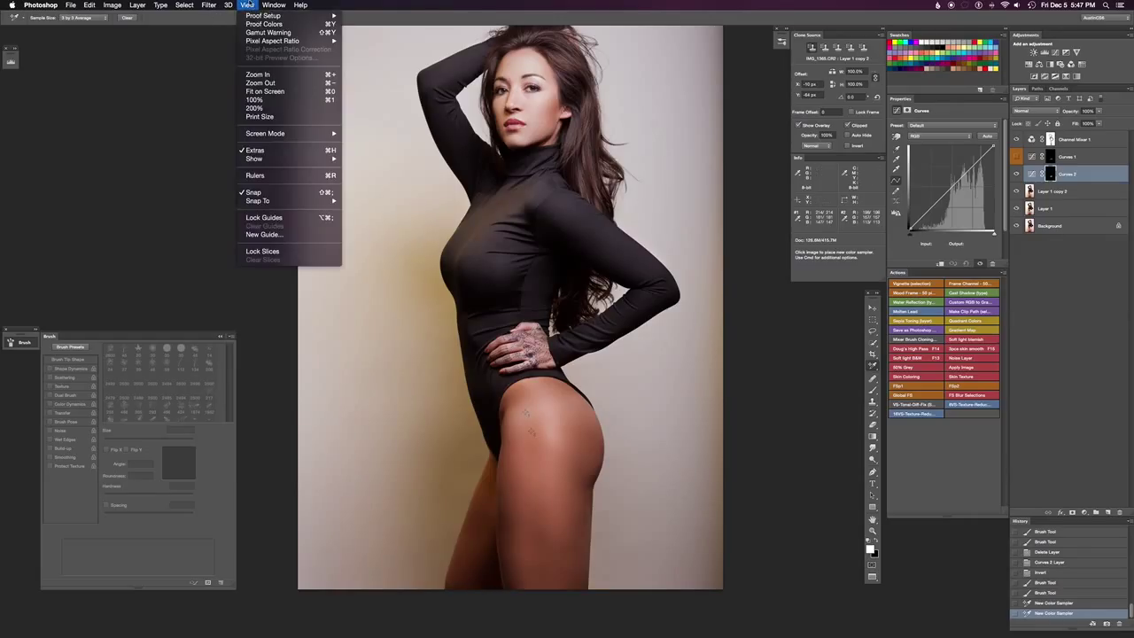
pyautogui.moveTo(276, 6)
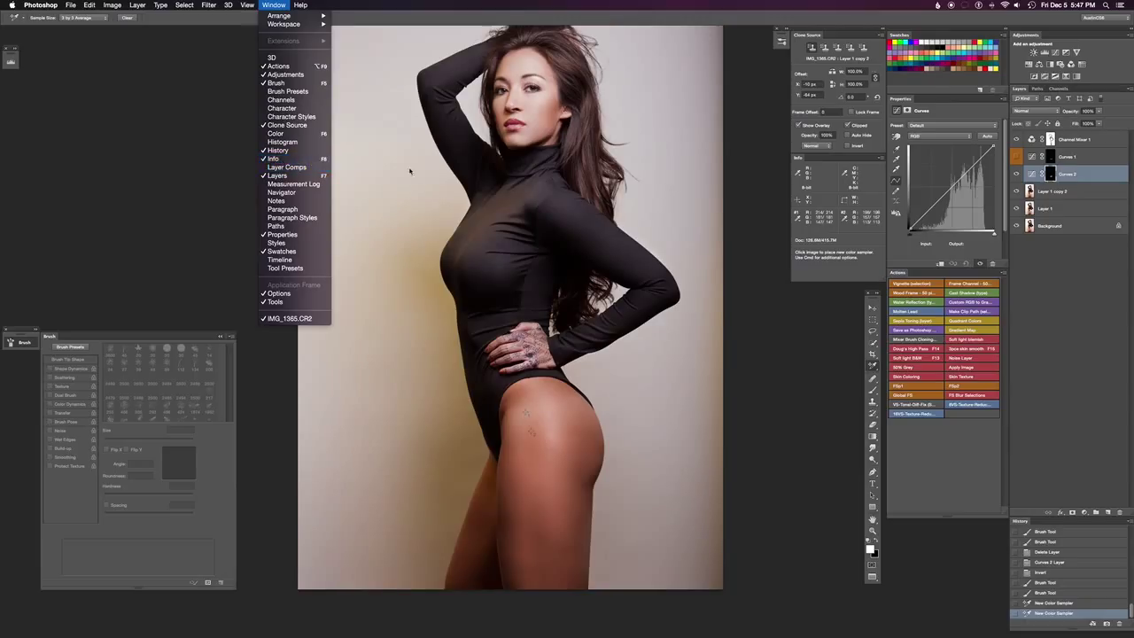
pyautogui.click(1074, 297)
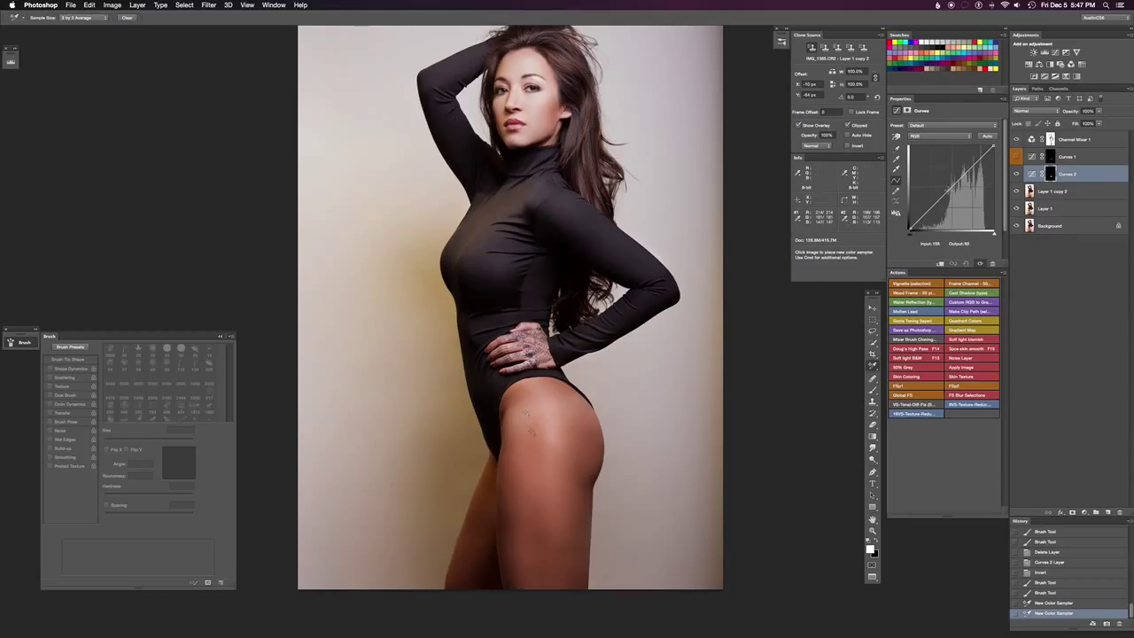
# Lower the Blue curve's top point to about 229 and the Green curve's to 223
pyautogui.click(948, 138)
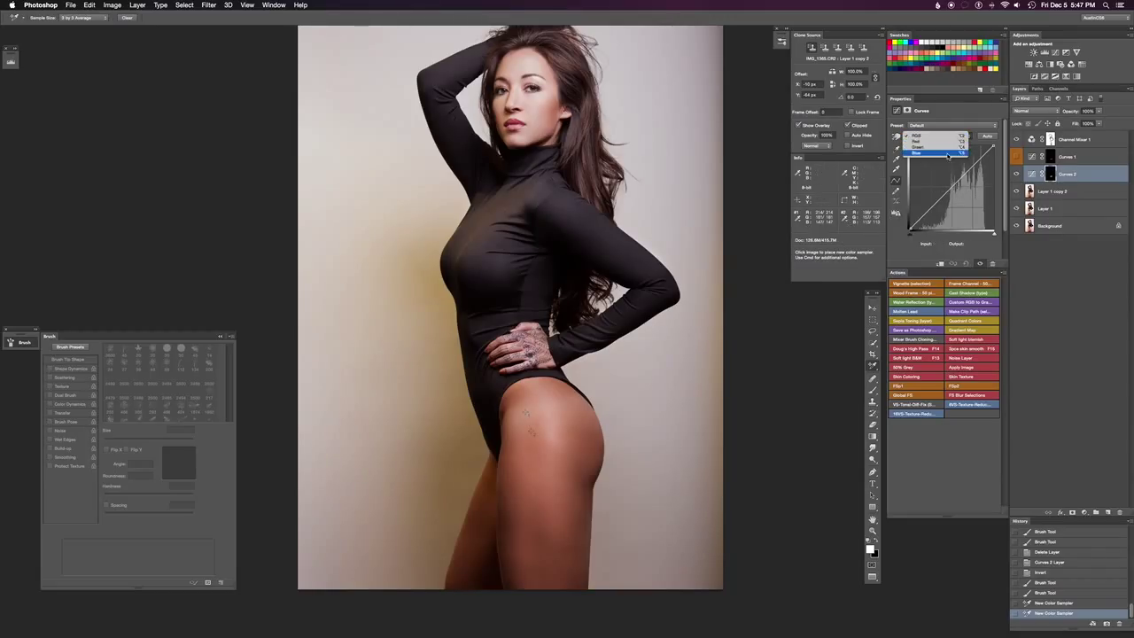
pyautogui.click(939, 162)
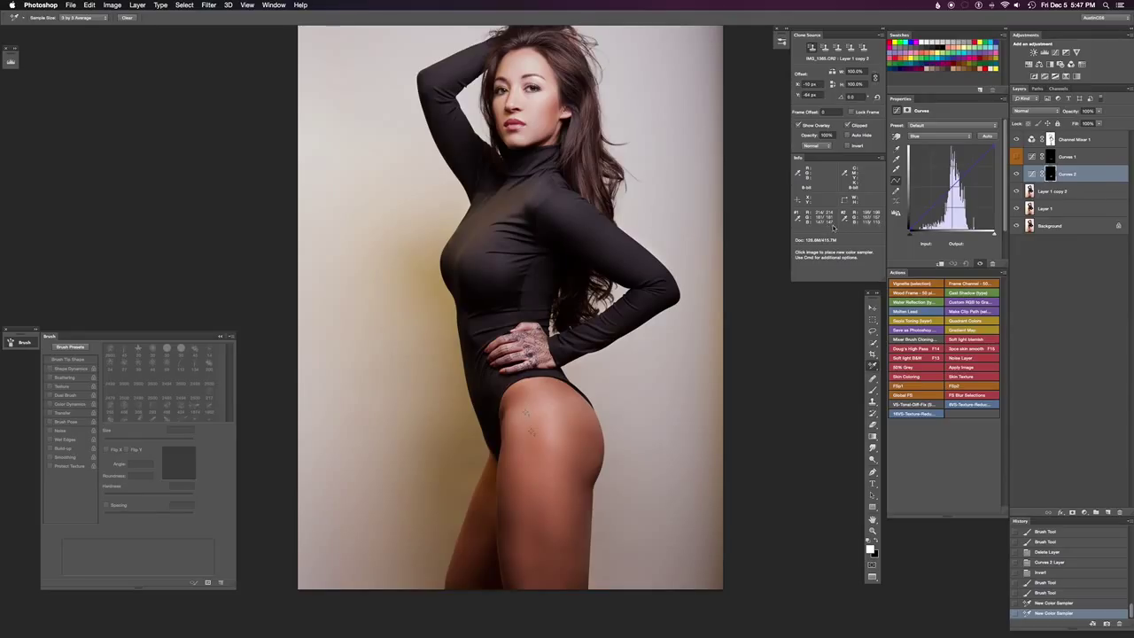
pyautogui.moveTo(991, 151); pyautogui.dragTo(997, 163)
pyautogui.moveTo(997, 164); pyautogui.dragTo(997, 166)
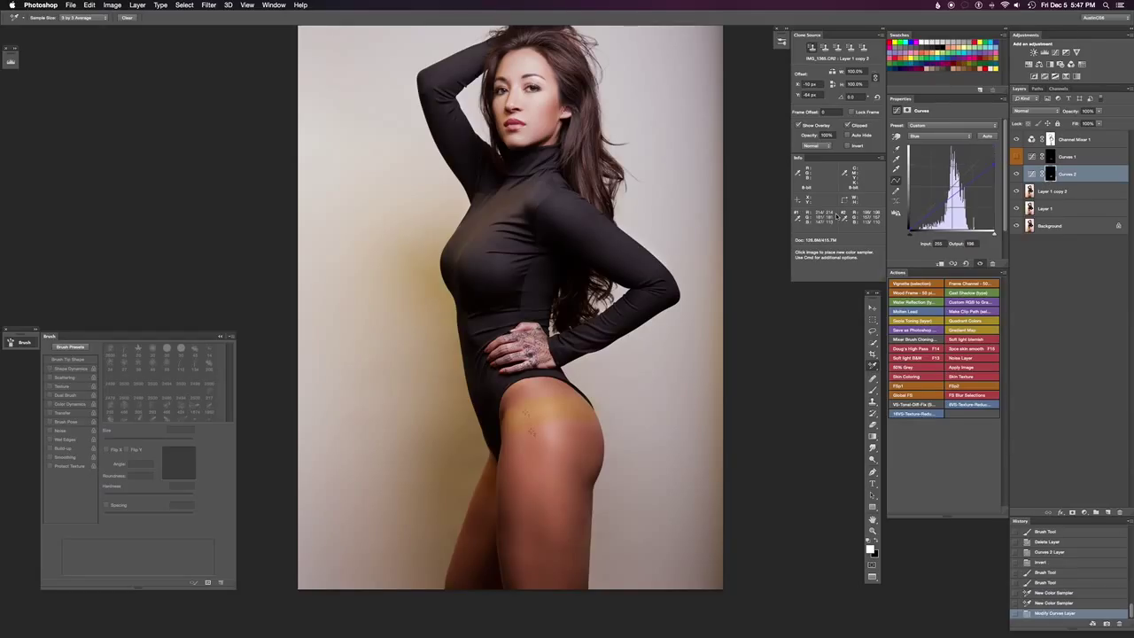
pyautogui.click(953, 137)
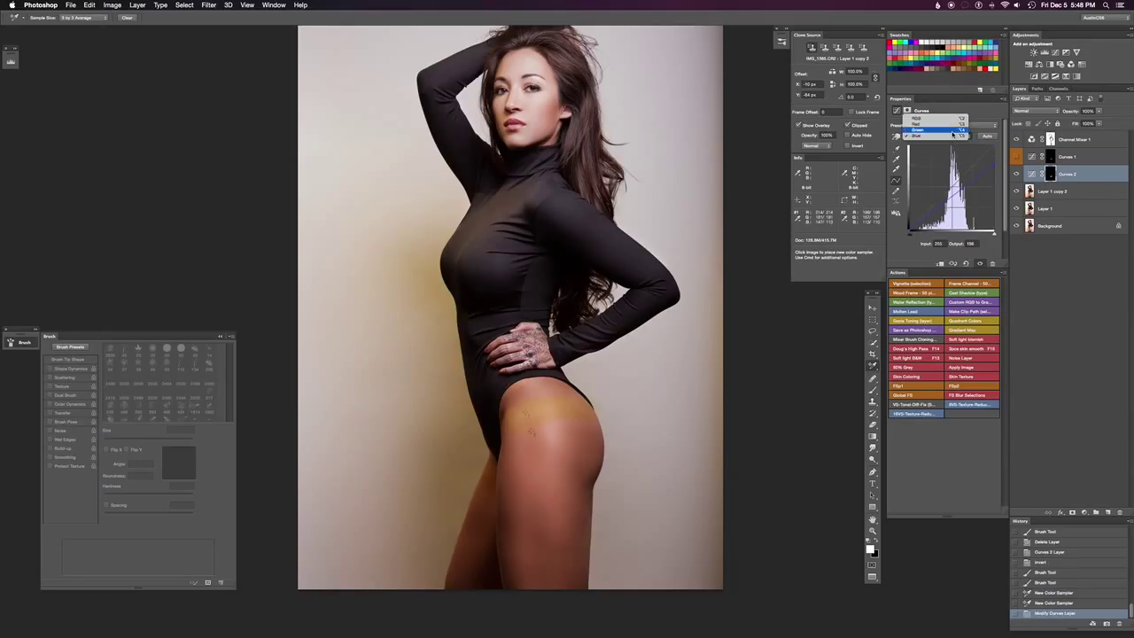
pyautogui.click(960, 129)
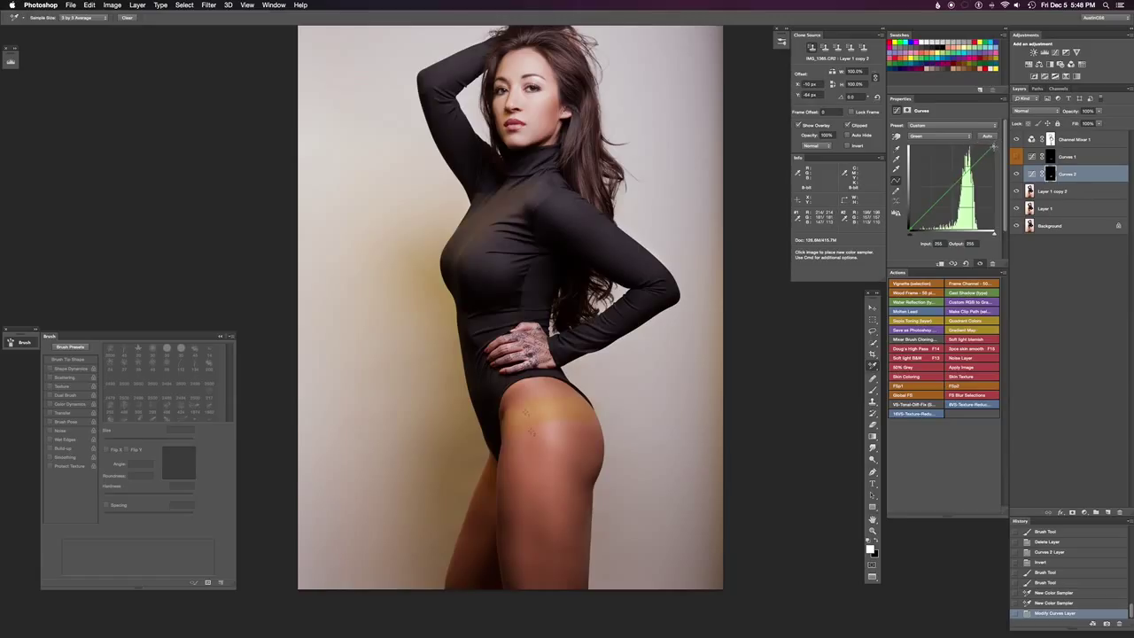
pyautogui.moveTo(994, 147); pyautogui.dragTo(994, 157)
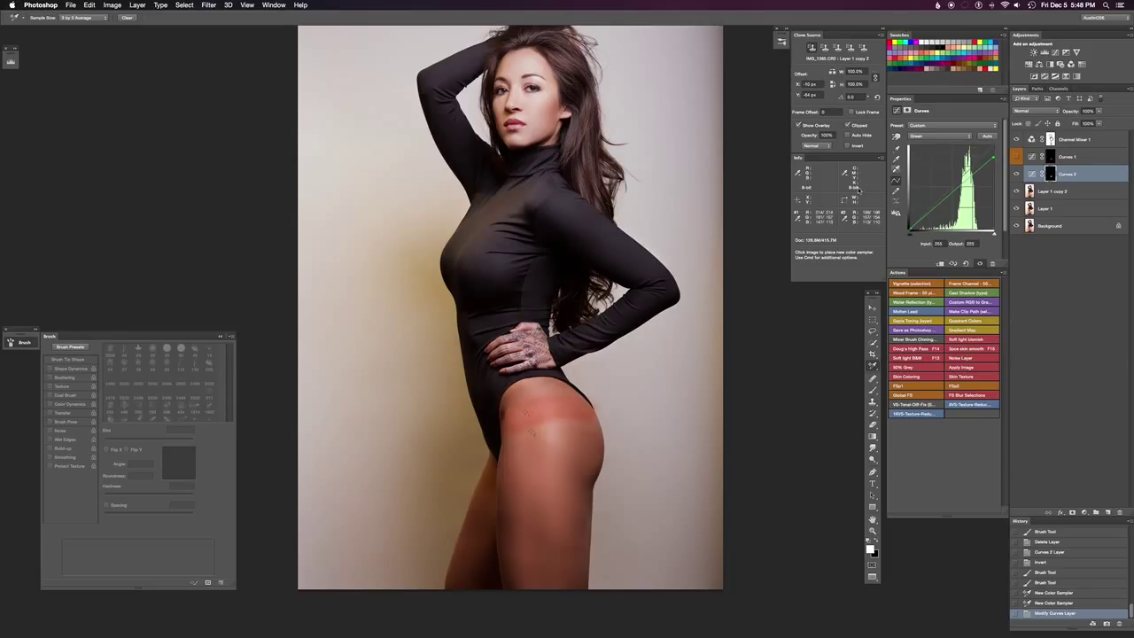
# Lower the Red curve's top point to 247 and select the Curves 2 layer mask
pyautogui.click(944, 136)
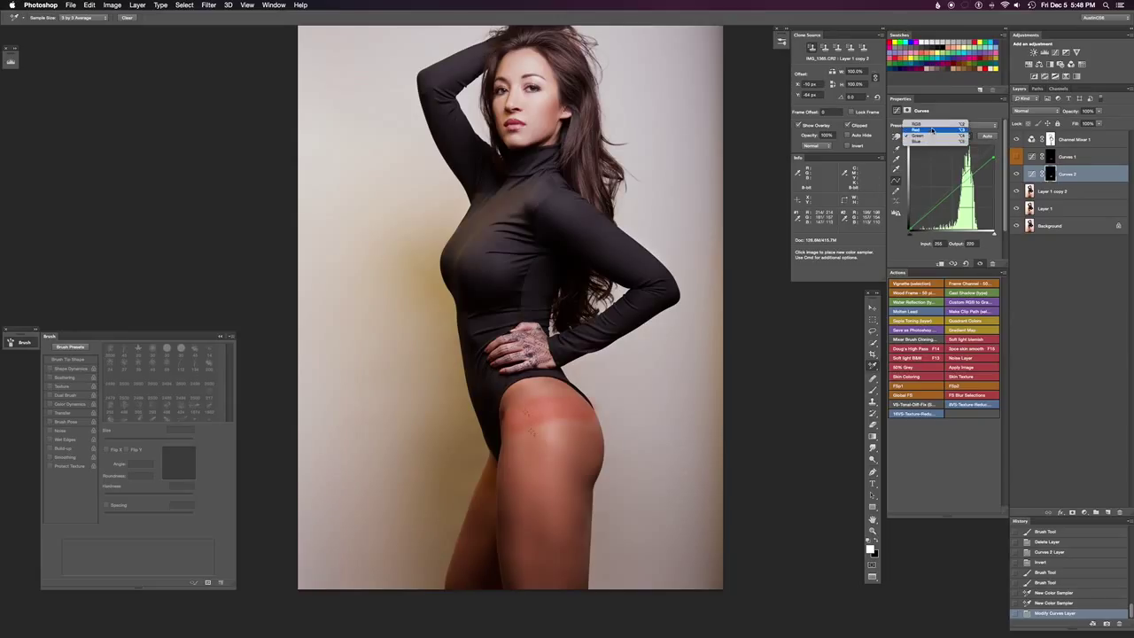
pyautogui.click(932, 130)
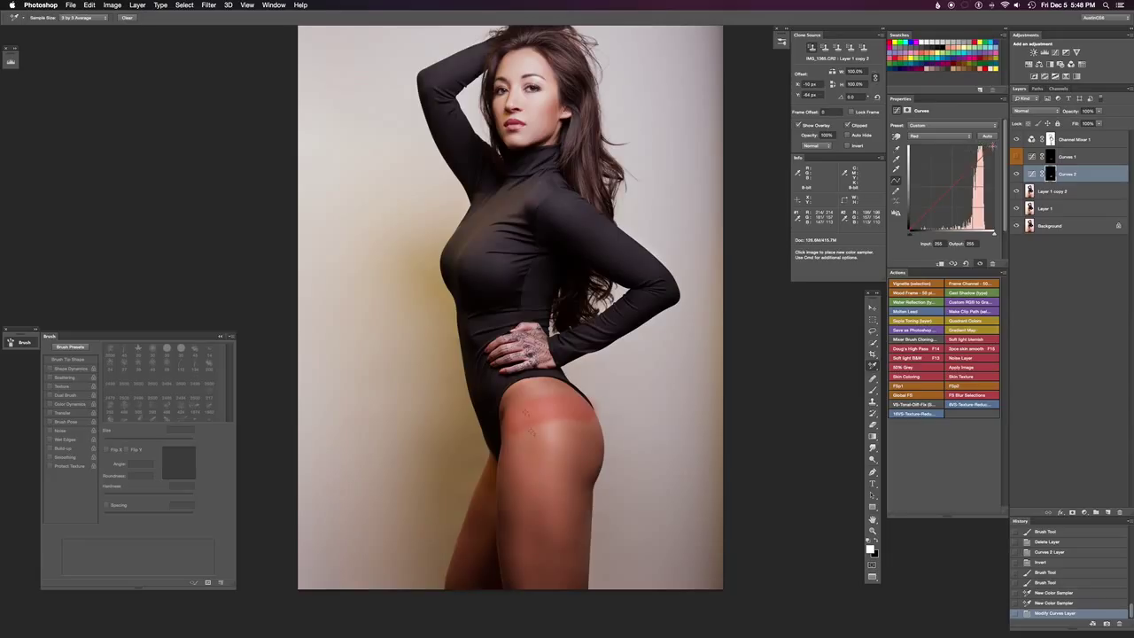
pyautogui.moveTo(993, 146); pyautogui.dragTo(994, 148)
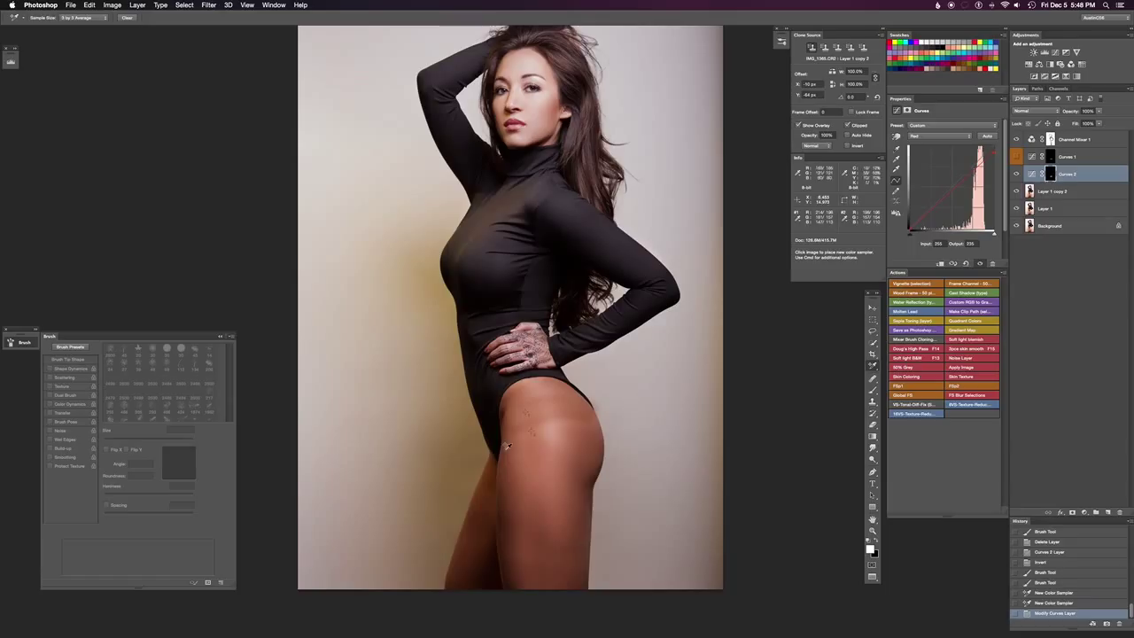
pyautogui.click(1051, 175)
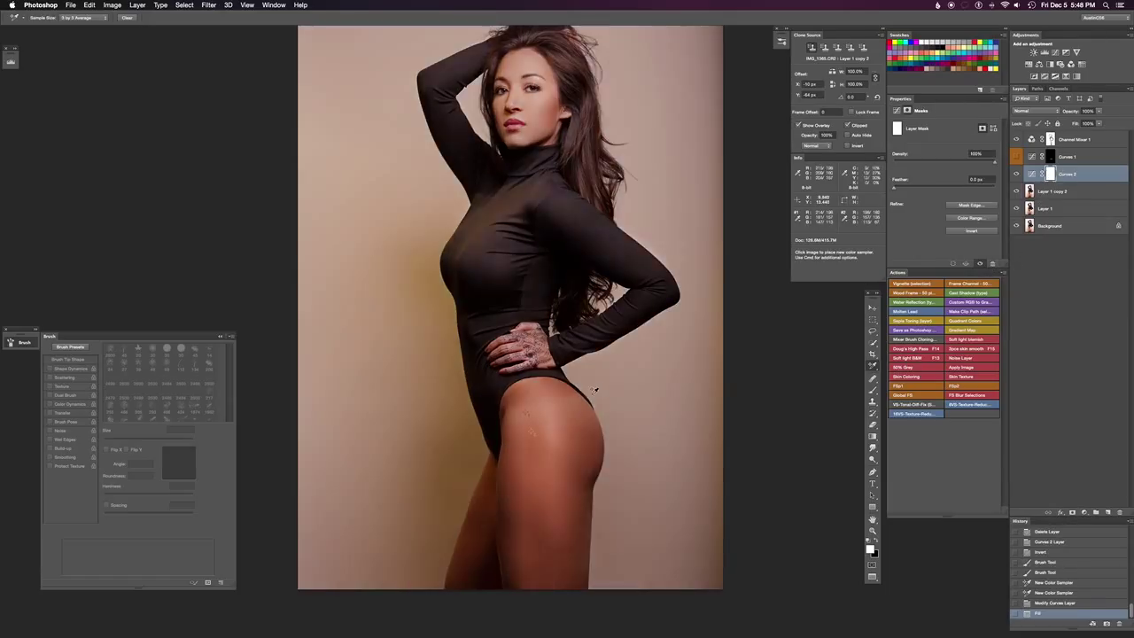
# Fill the Curves 2 mask with black to hide the correction, with the Brush tool ready
pyautogui.hotkey('alt', 'BackSpace')
pyautogui.press('super+BackSpace')
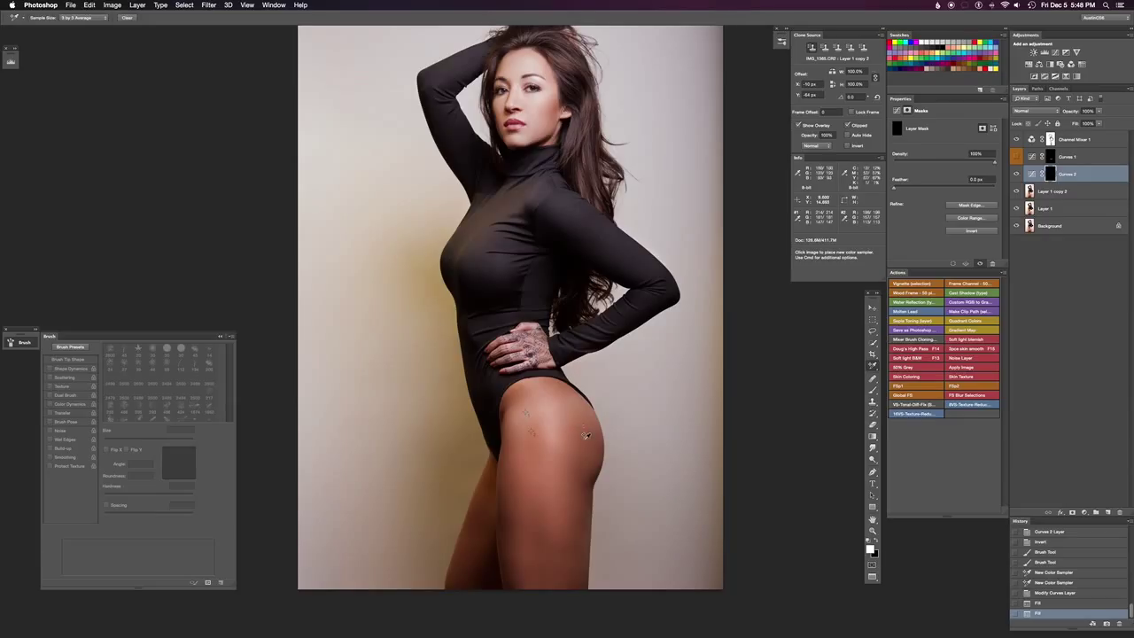
pyautogui.press('b')
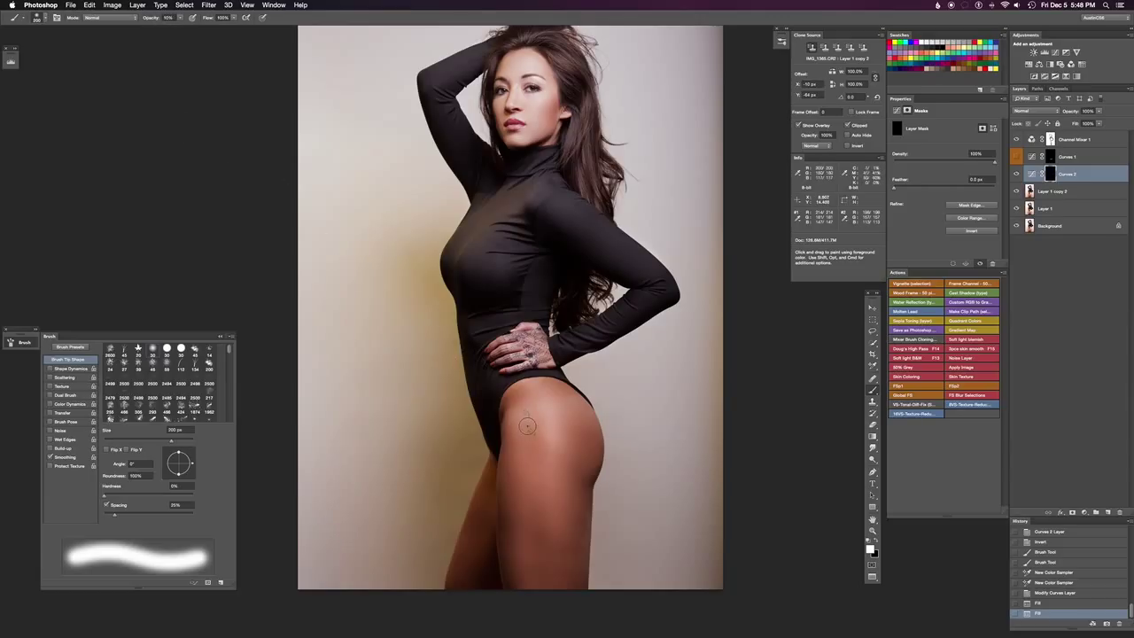
# Shrink the brush to 120 px and dab white onto the upper thigh on the Curves 2 mask
pyautogui.press('[')
pyautogui.press('[')
pyautogui.press('[')
pyautogui.press('[')
pyautogui.moveTo(532, 409); pyautogui.dragTo(512, 416)
pyautogui.click(522, 412)
pyautogui.click(568, 417)
pyautogui.click(543, 402)
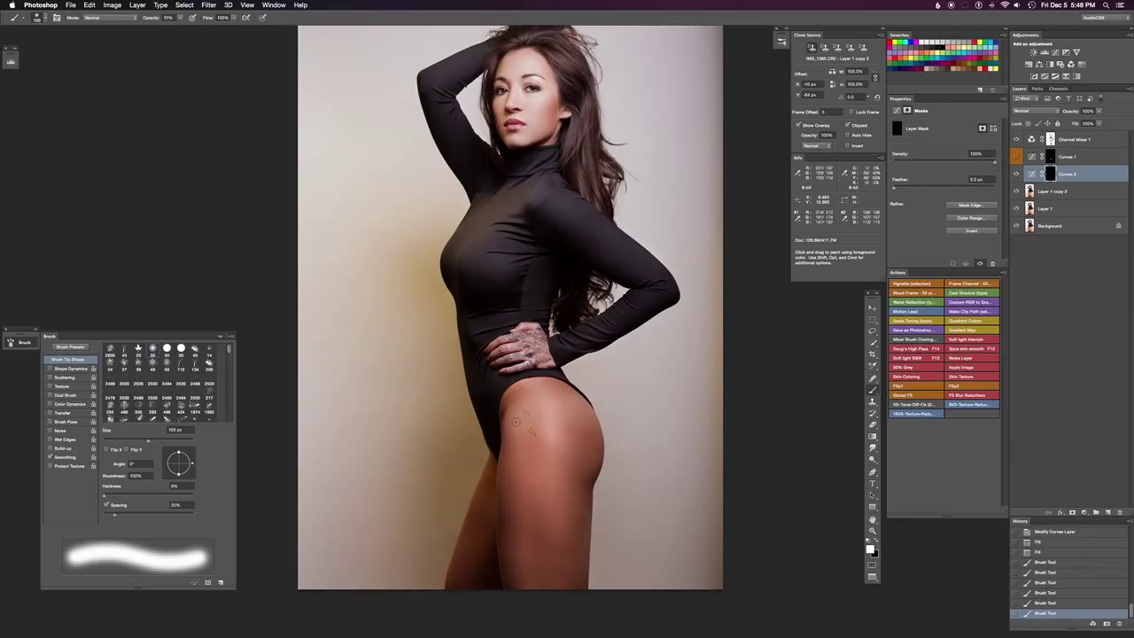
pyautogui.click(546, 420)
pyautogui.click(589, 404)
pyautogui.click(588, 406)
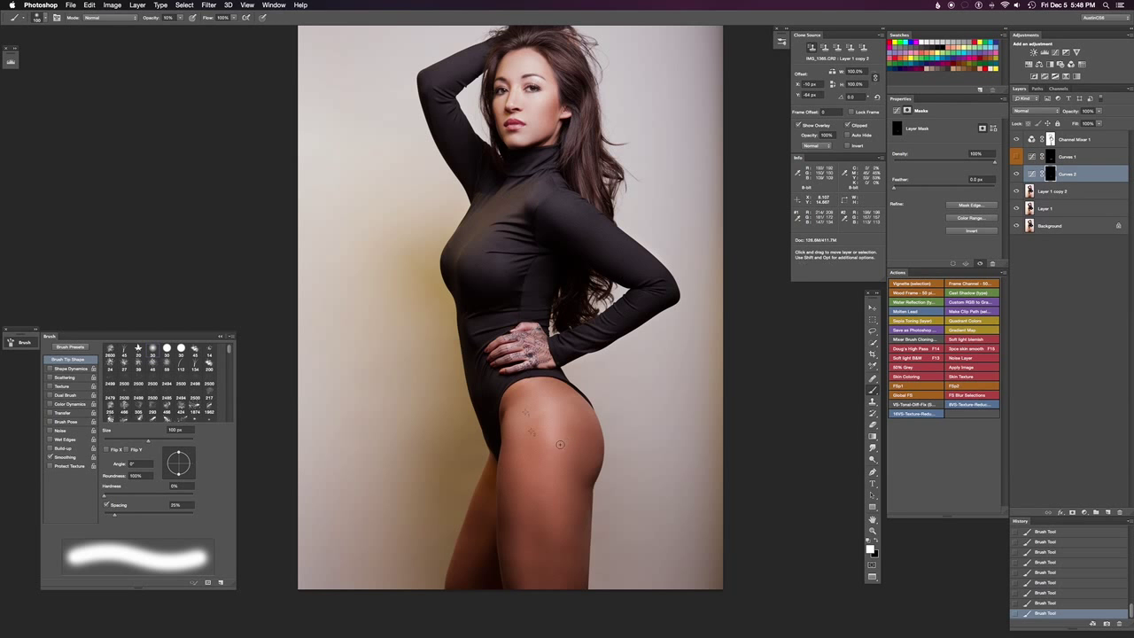
pyautogui.moveTo(519, 435)
pyautogui.mouseDown()
pyautogui.moveTo(545, 458)
pyautogui.moveTo(536, 425)
pyautogui.mouseUp()
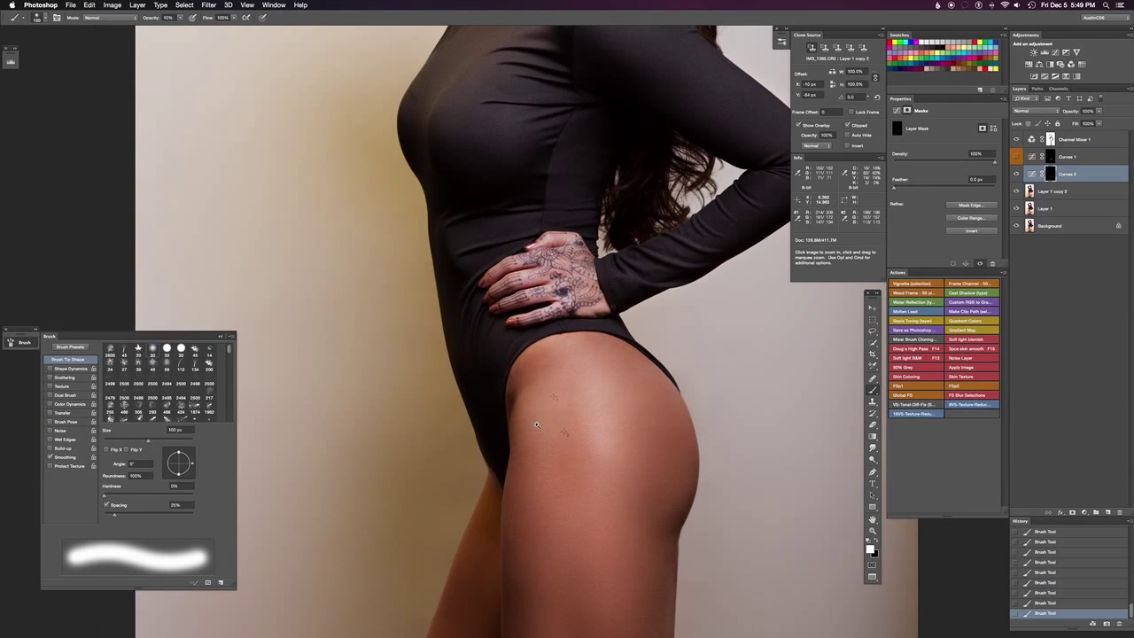
# Resize the brush to 150 px, then about 105 px, to refine the hip and thigh
pyautogui.press(']')
pyautogui.press(']')
pyautogui.press('[')
pyautogui.press('[')
pyautogui.press('[')
pyautogui.press('[')
pyautogui.press('[')
pyautogui.press('[')
pyautogui.press('[')
pyautogui.press('[')
pyautogui.press('[')
pyautogui.press('[')
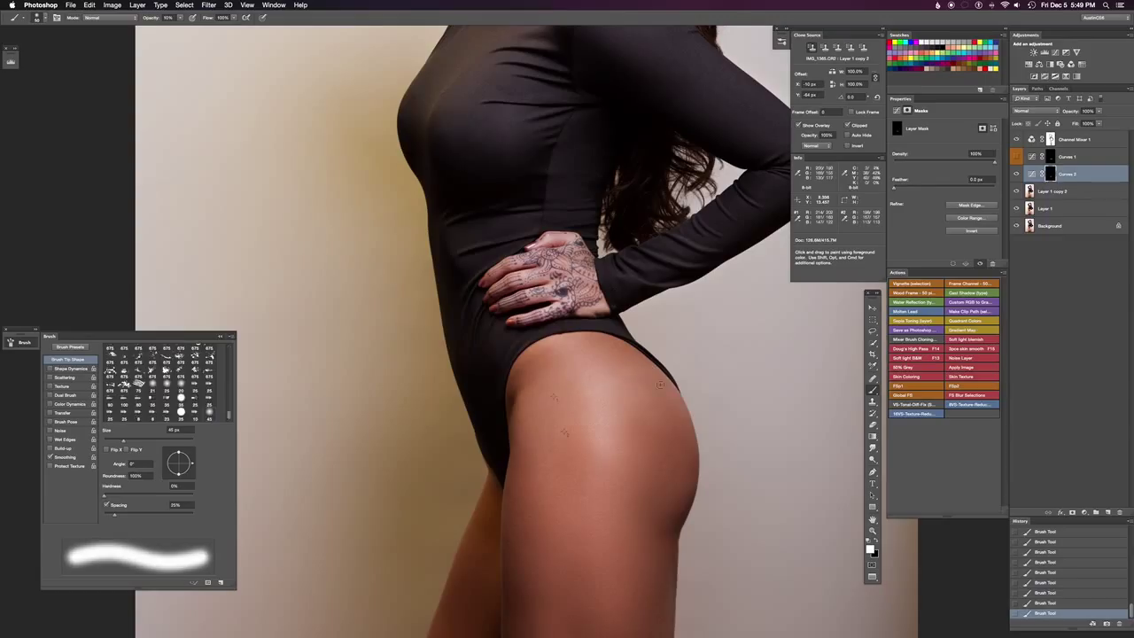
pyautogui.hscroll(-2, 590, 387)
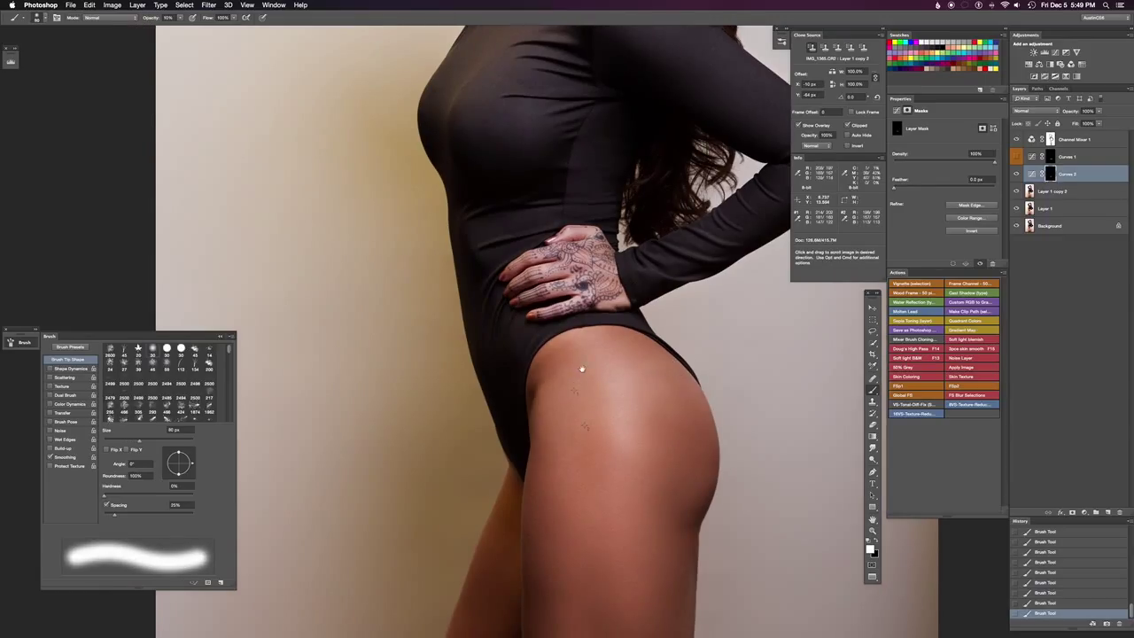
# Zoom out and toggle Curves 2 off and on to compare before and after
pyautogui.press('super+minus')
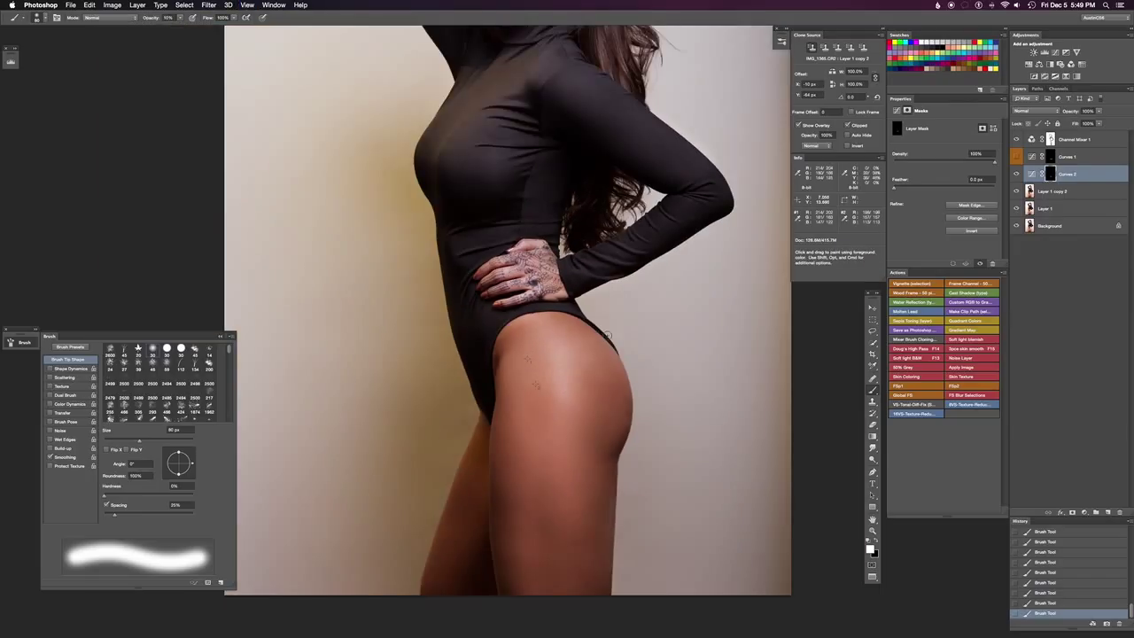
pyautogui.click(1017, 174)
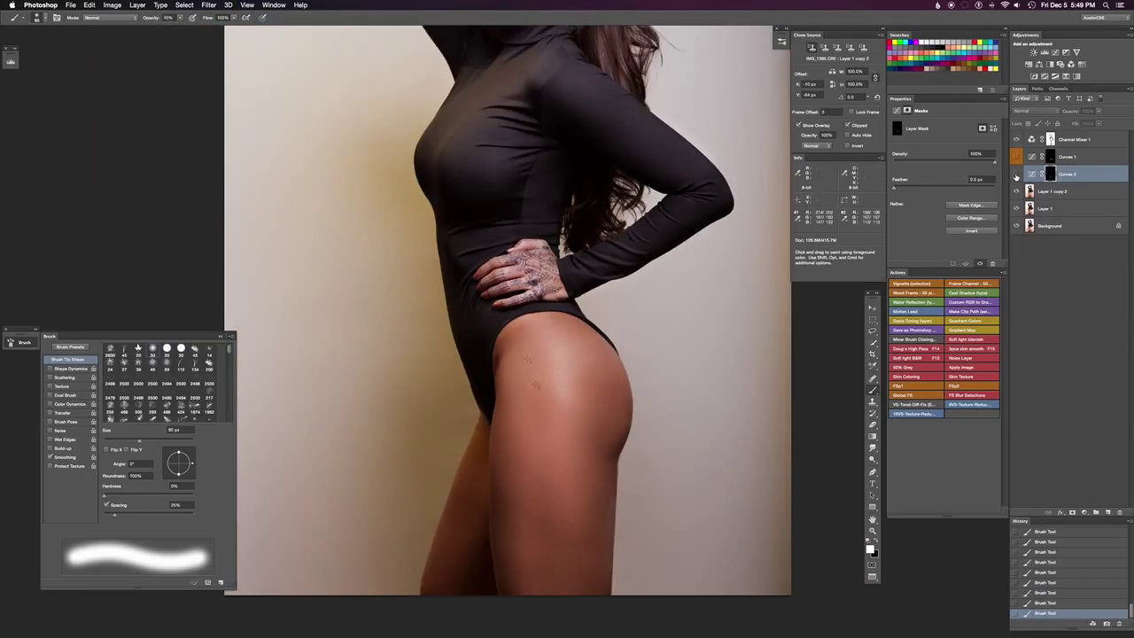
pyautogui.click(1016, 175)
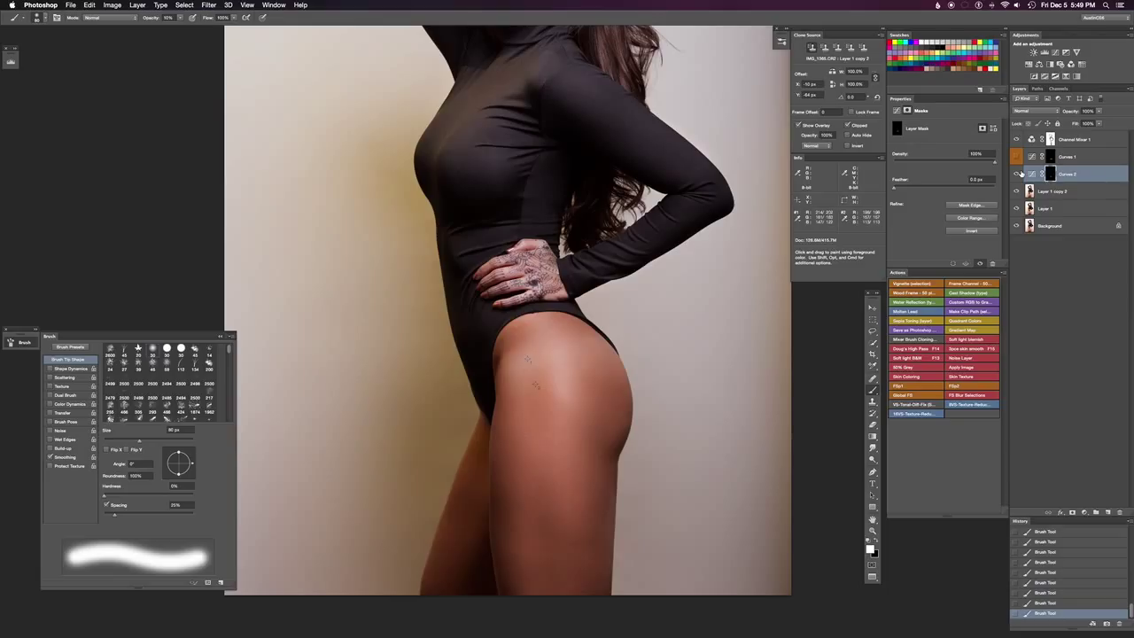
pyautogui.click(1017, 175)
pyautogui.click(1016, 175)
pyautogui.click(1017, 175)
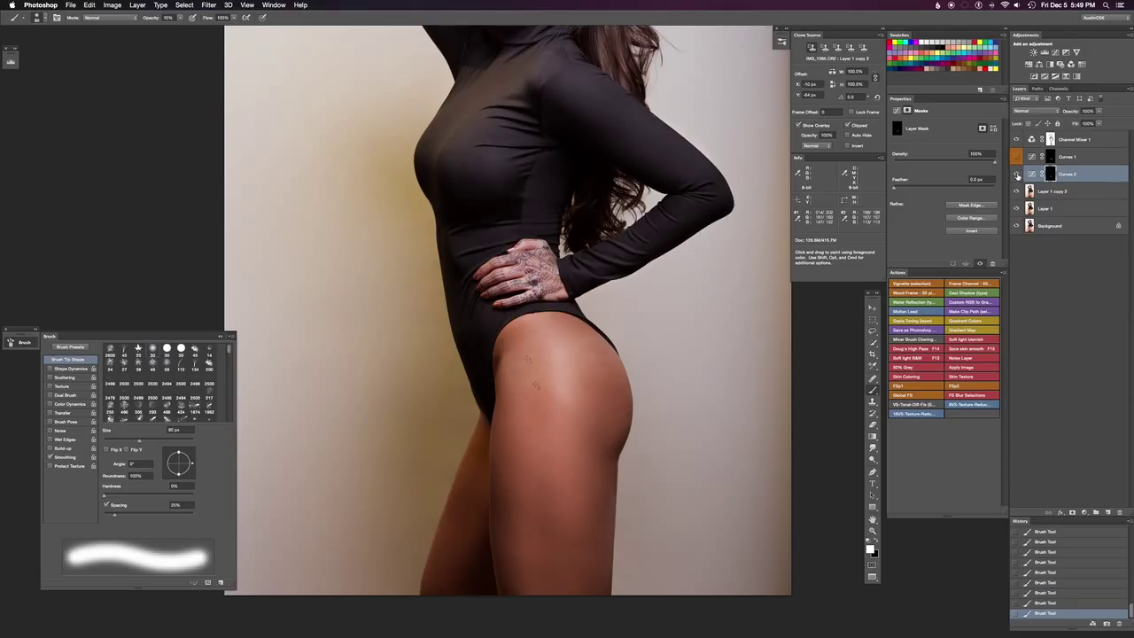